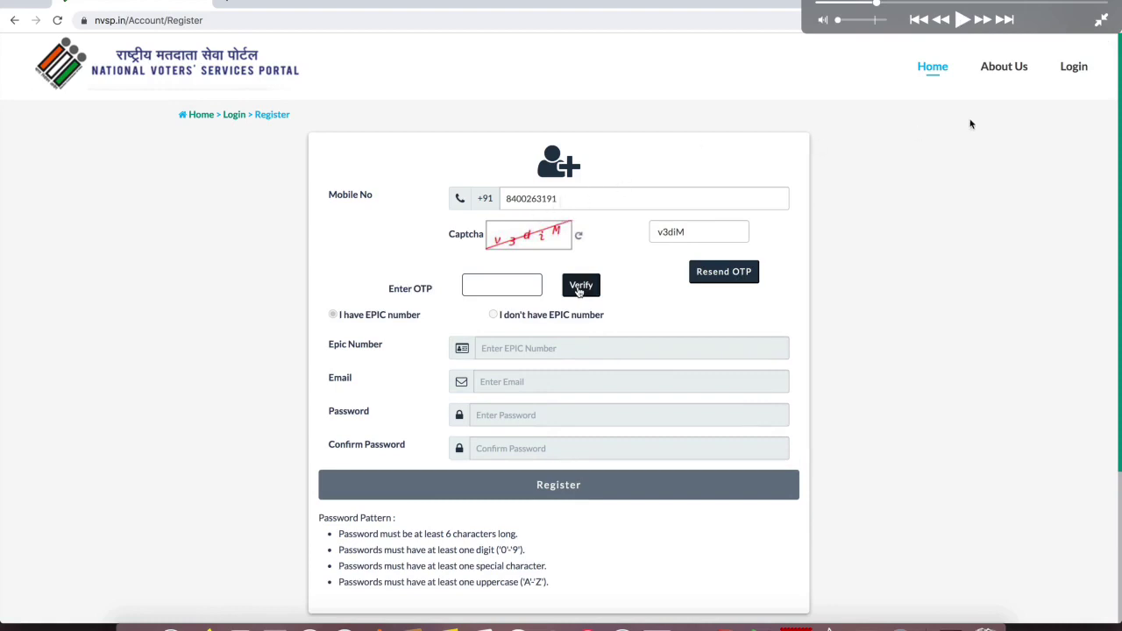
pyautogui.click(961, 21)
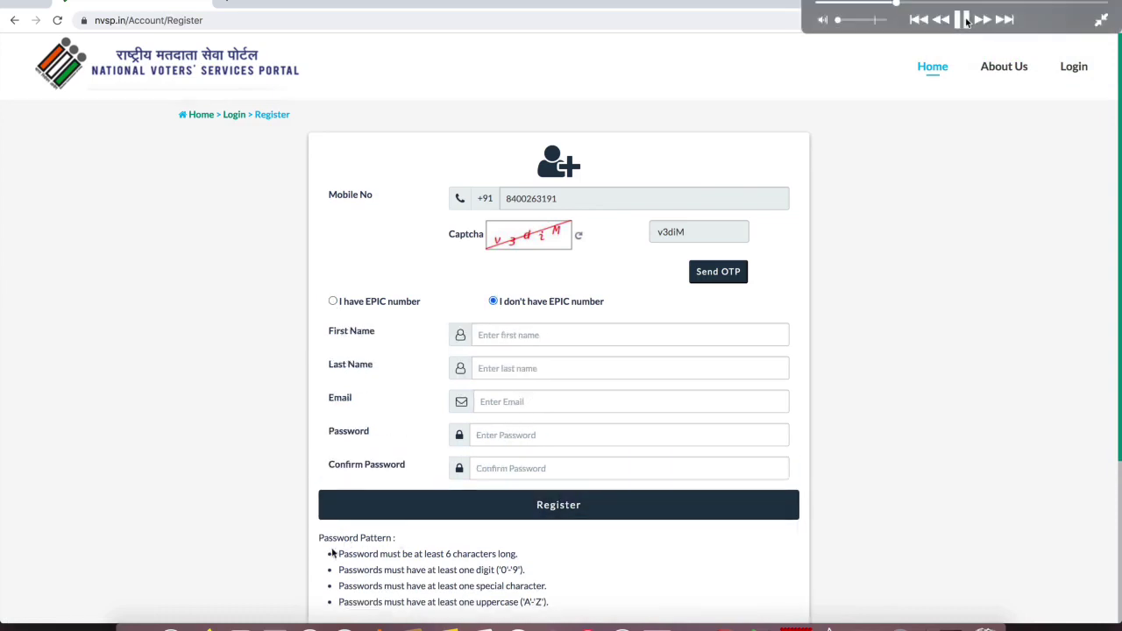
pyautogui.click(963, 20)
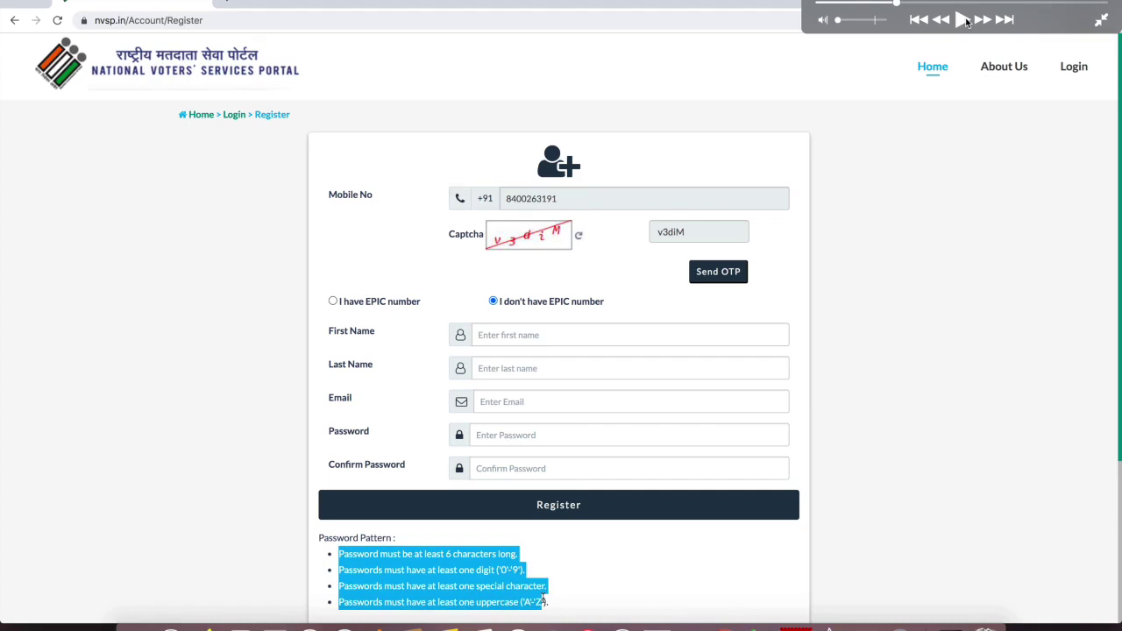
pyautogui.click(964, 20)
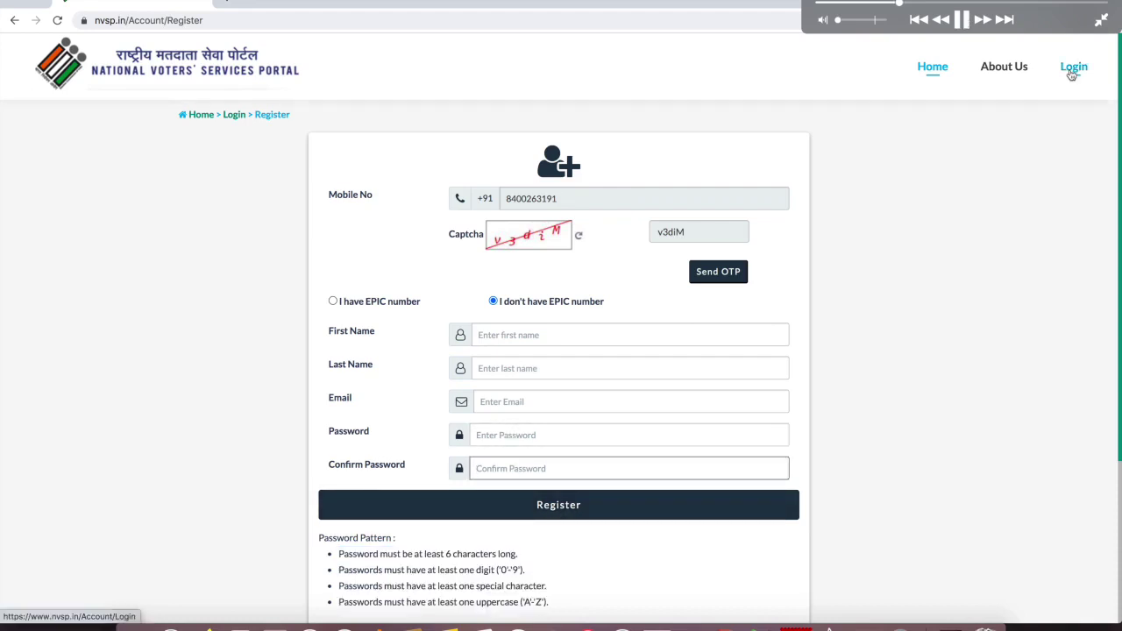
pyautogui.click(962, 21)
pyautogui.click(962, 21)
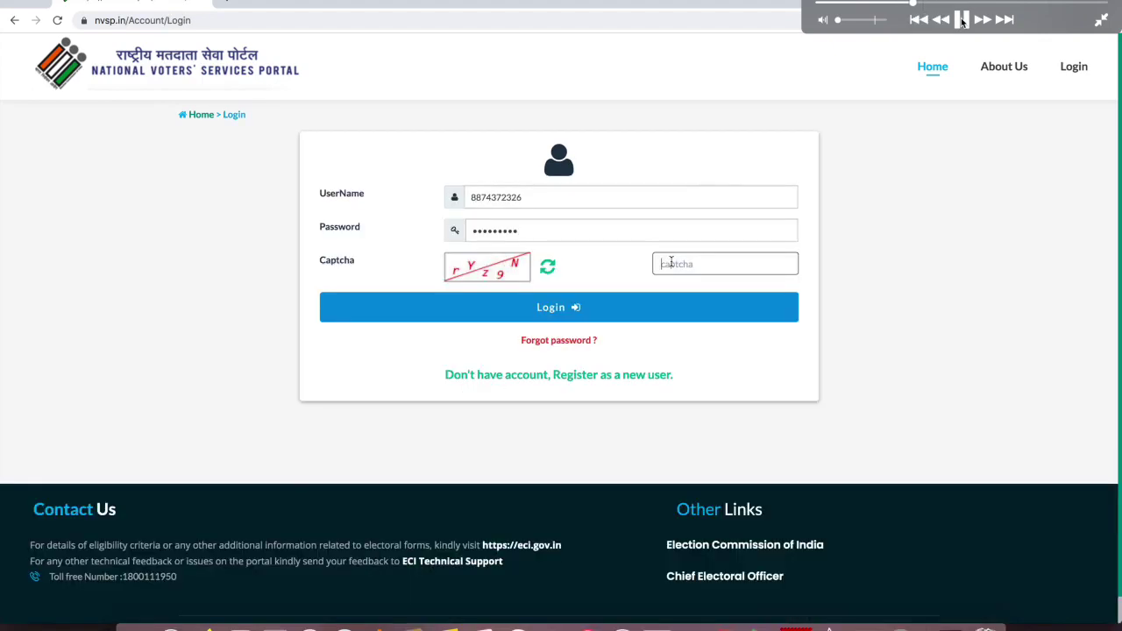
pyautogui.click(962, 21)
pyautogui.click(962, 19)
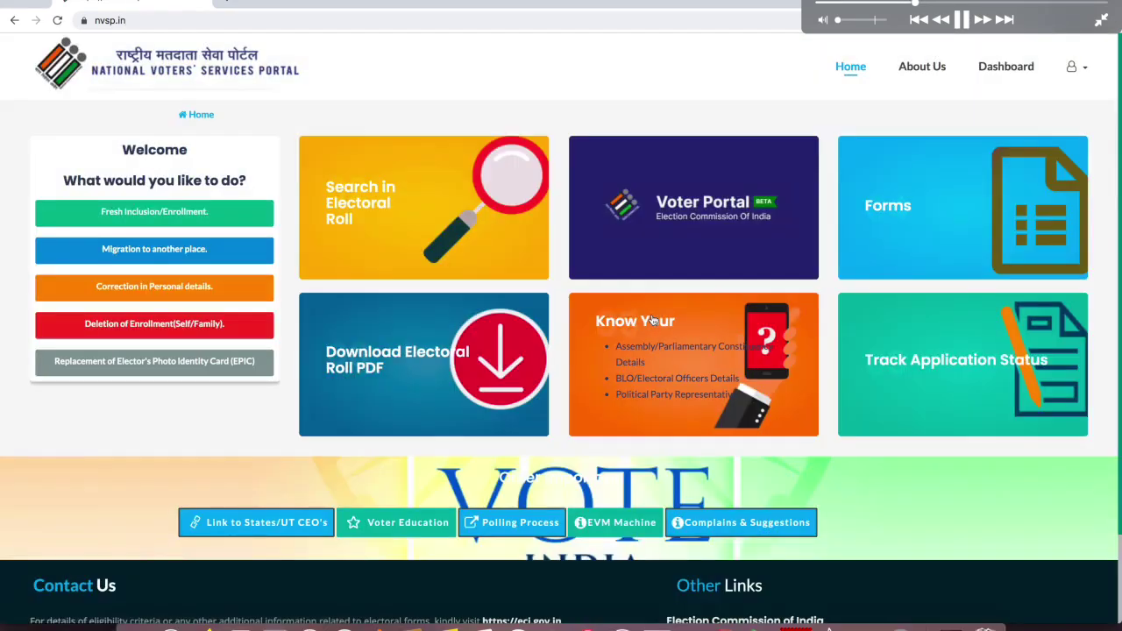
pyautogui.click(961, 20)
pyautogui.click(958, 19)
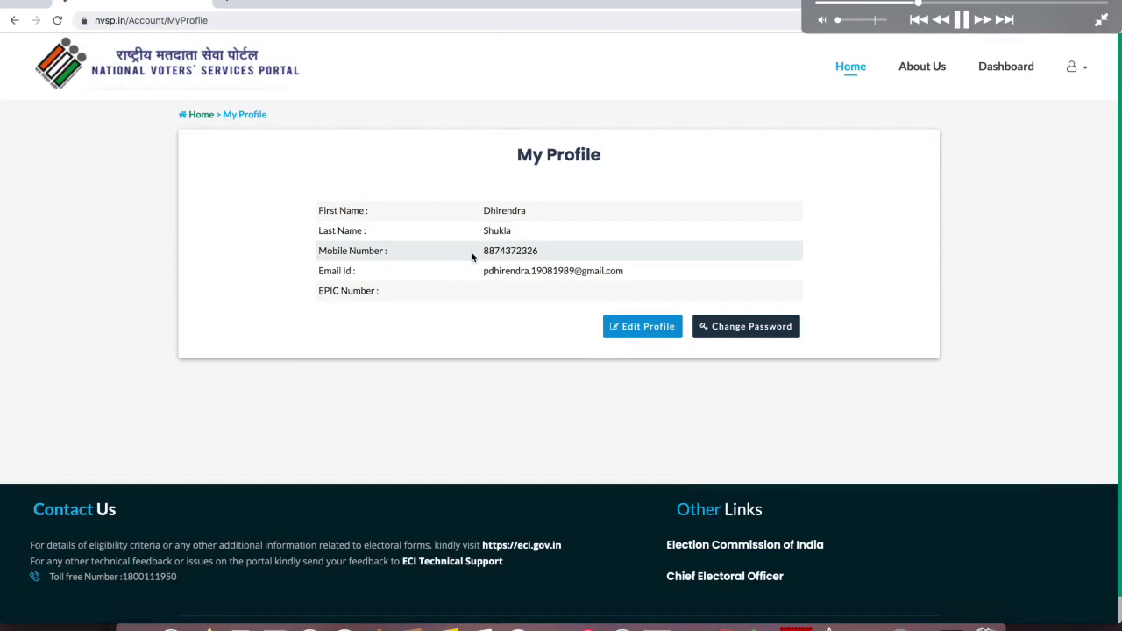
pyautogui.click(961, 21)
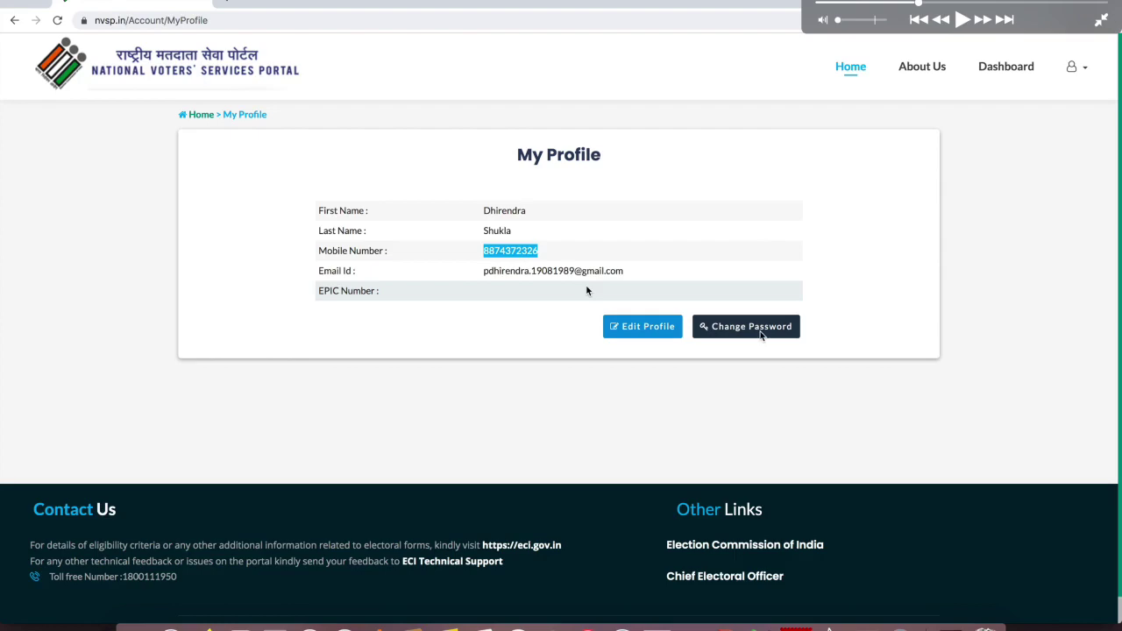
pyautogui.click(964, 21)
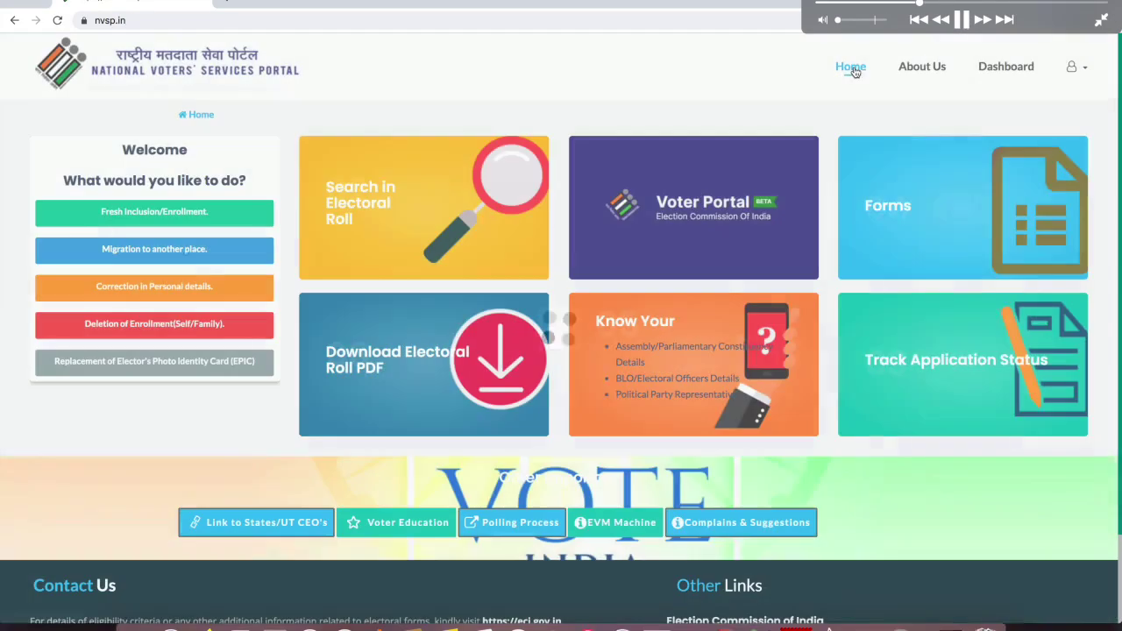
pyautogui.click(964, 21)
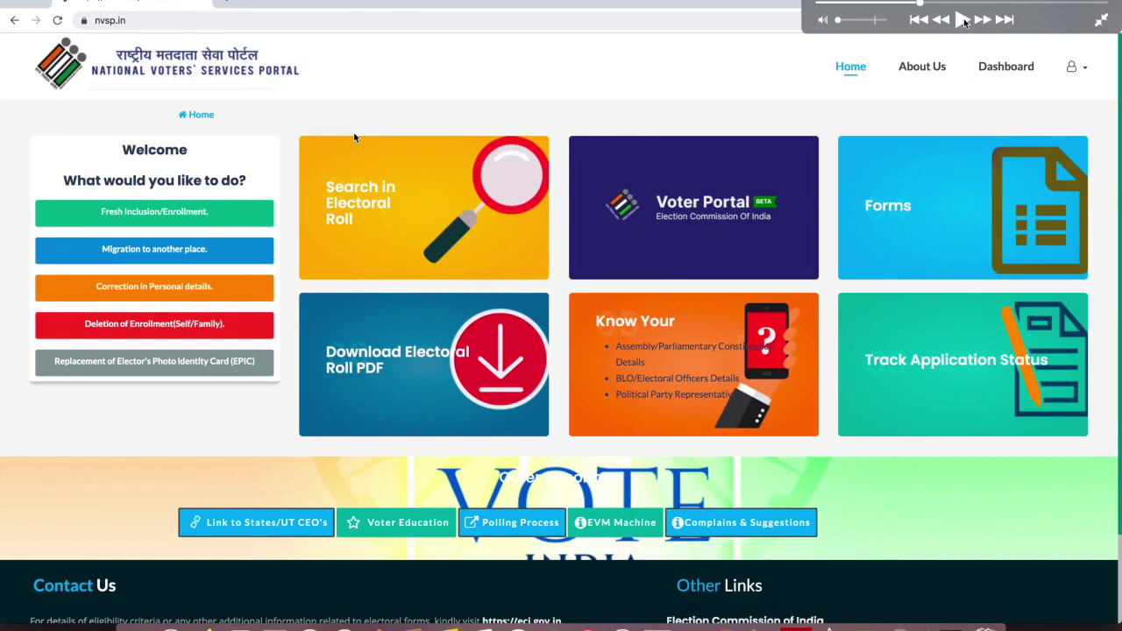
pyautogui.click(964, 21)
pyautogui.click(964, 21)
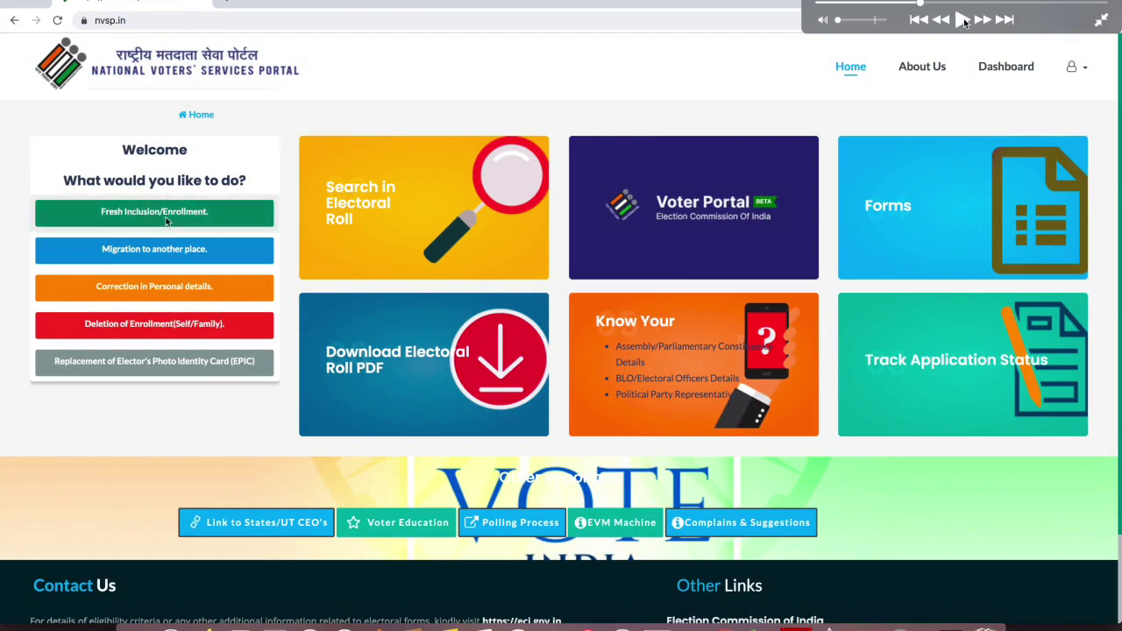
pyautogui.click(964, 21)
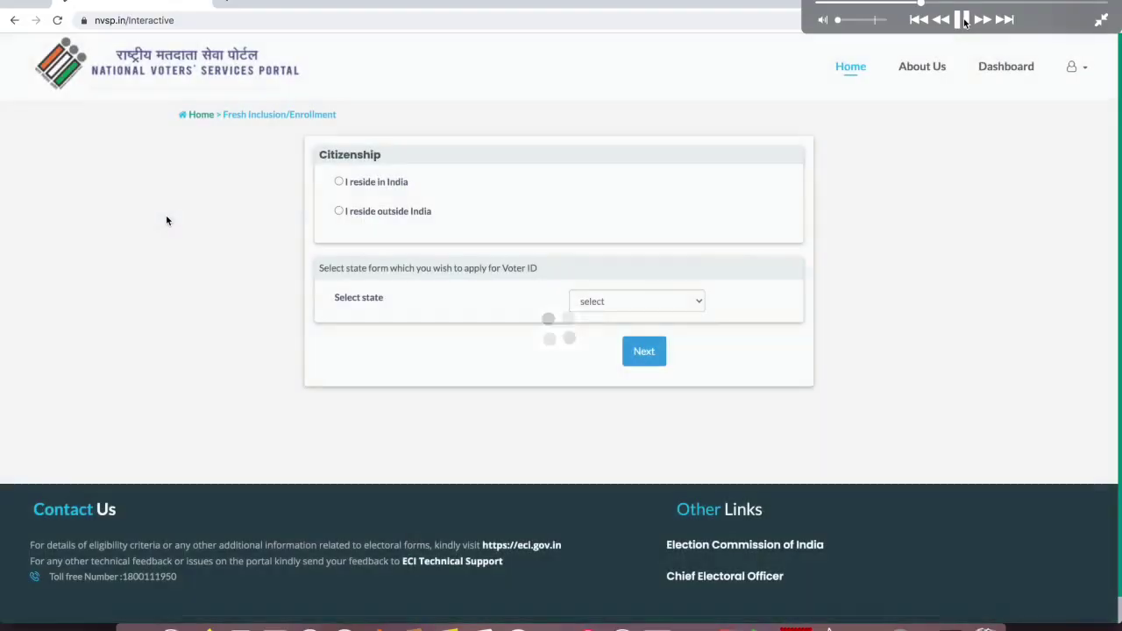
pyautogui.click(963, 21)
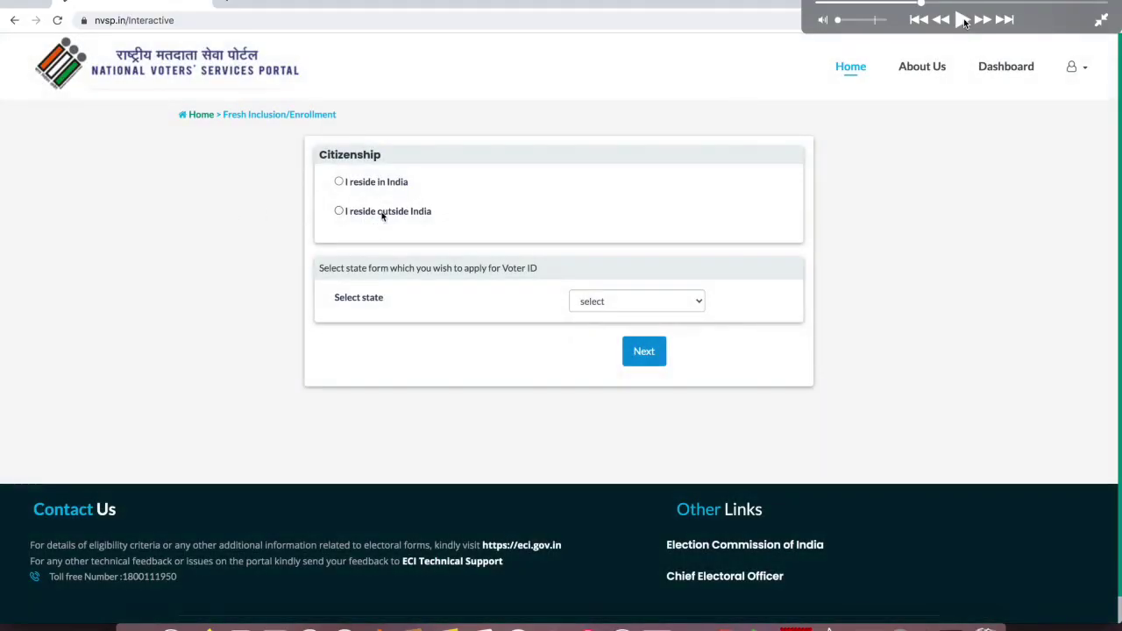
pyautogui.click(963, 21)
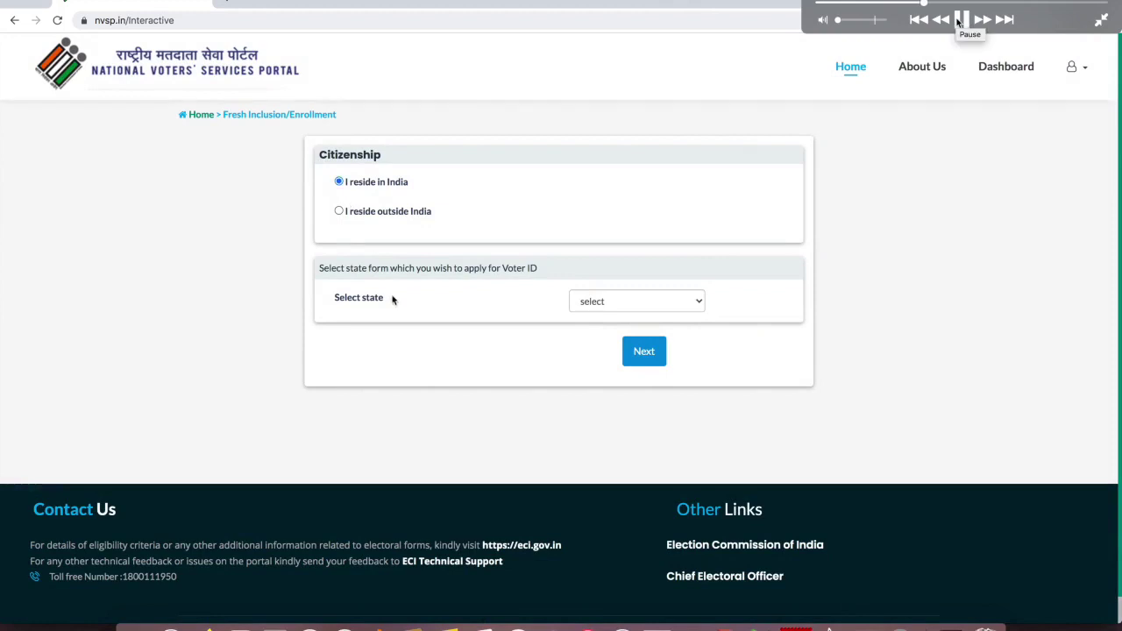
pyautogui.click(963, 21)
pyautogui.click(961, 20)
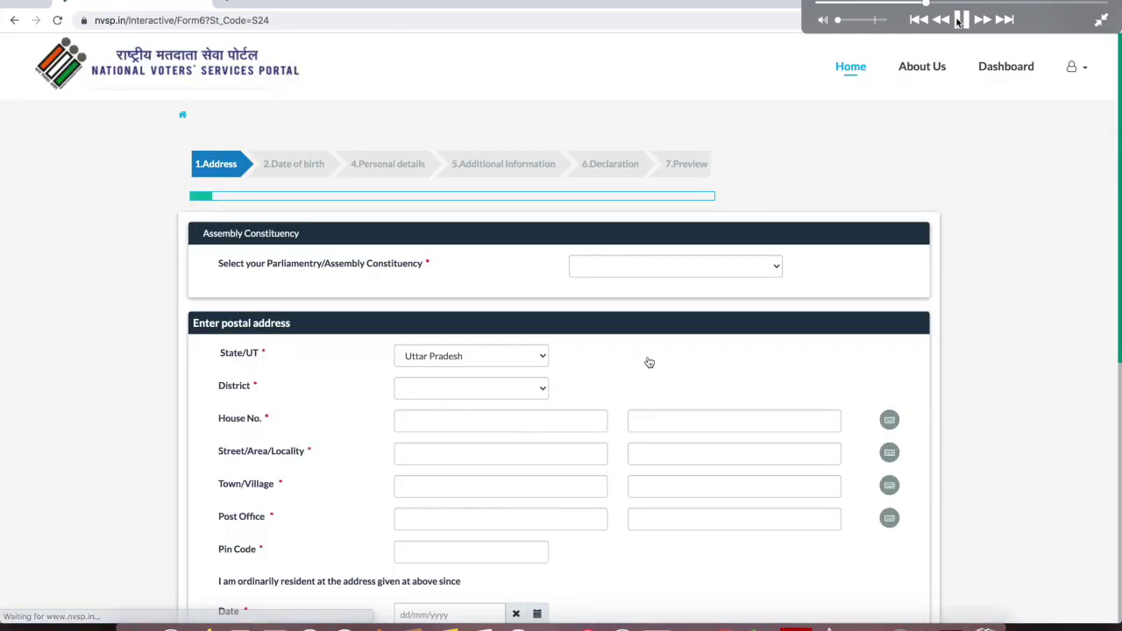
pyautogui.click(960, 21)
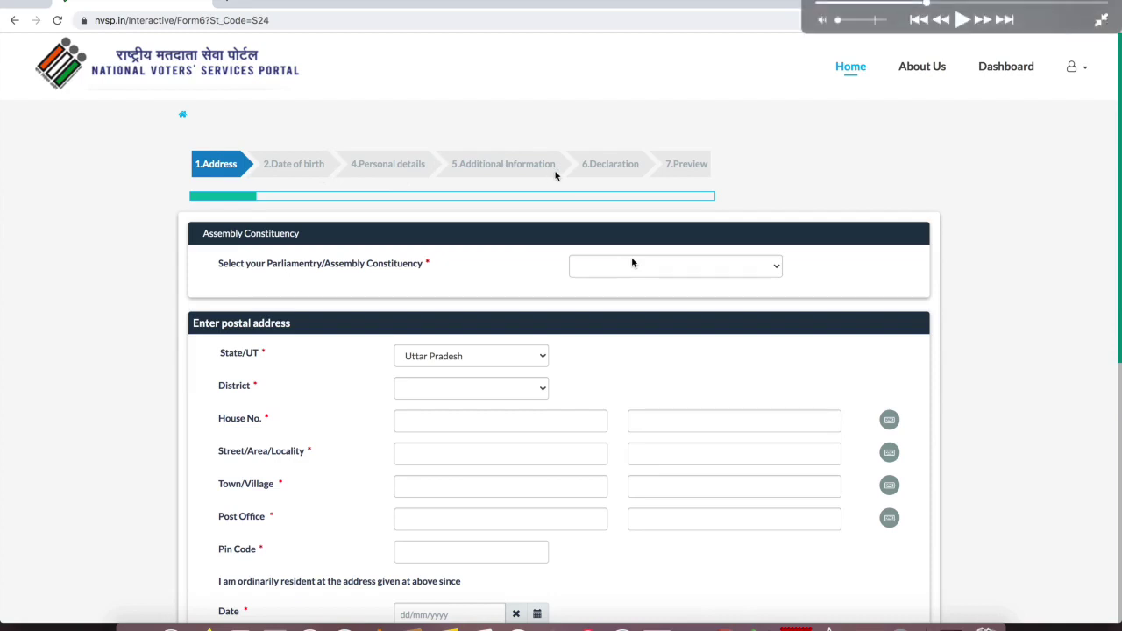
pyautogui.click(962, 19)
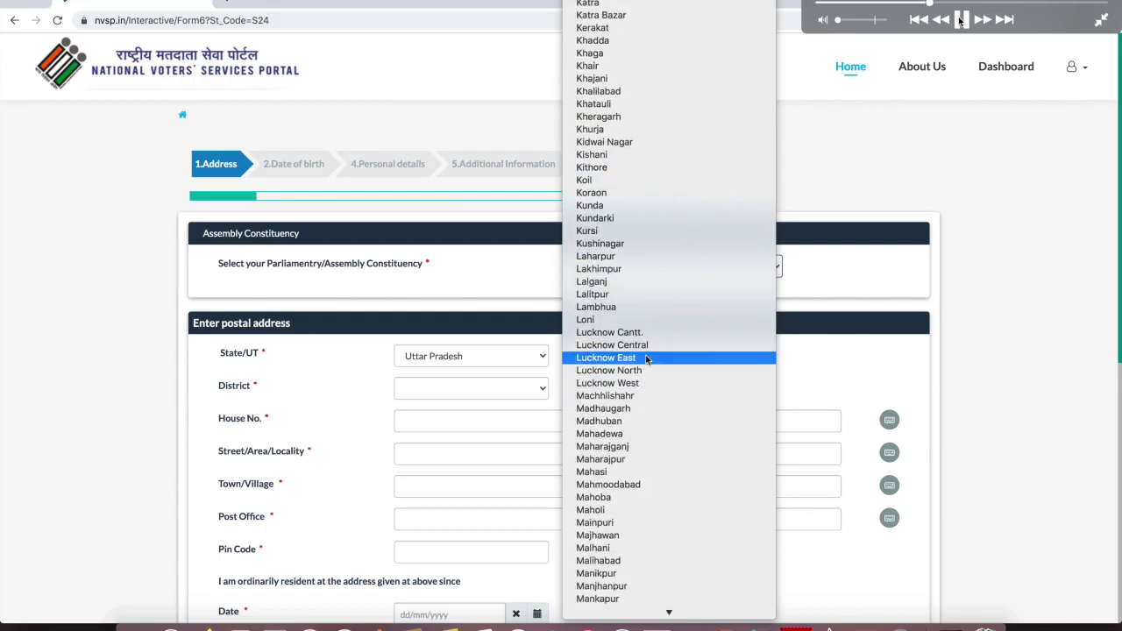
pyautogui.click(959, 21)
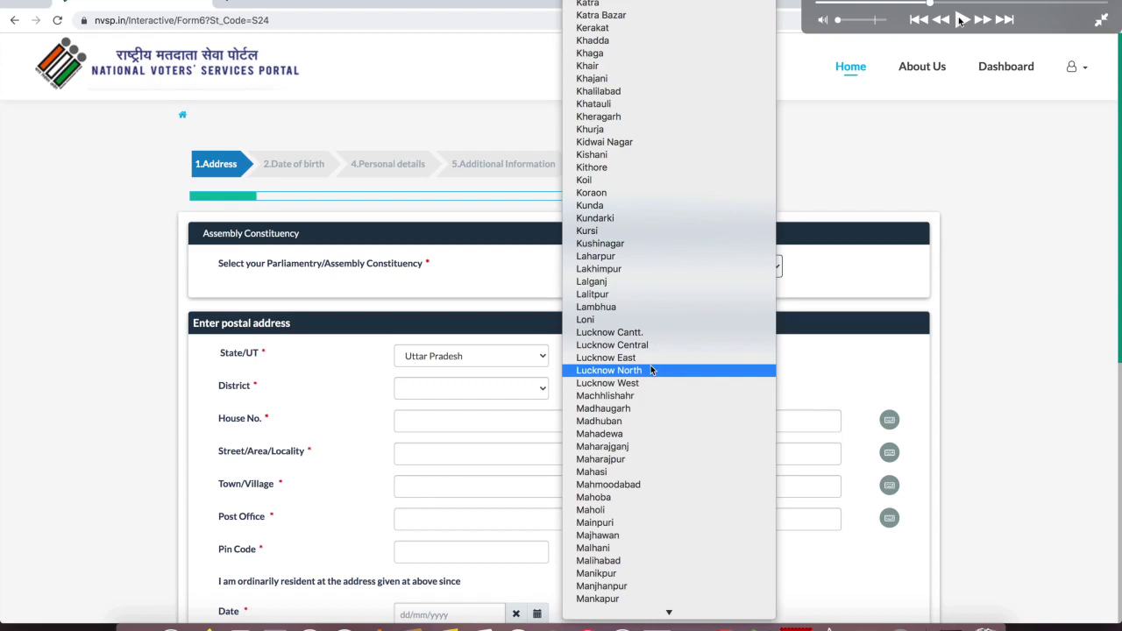
pyautogui.click(959, 20)
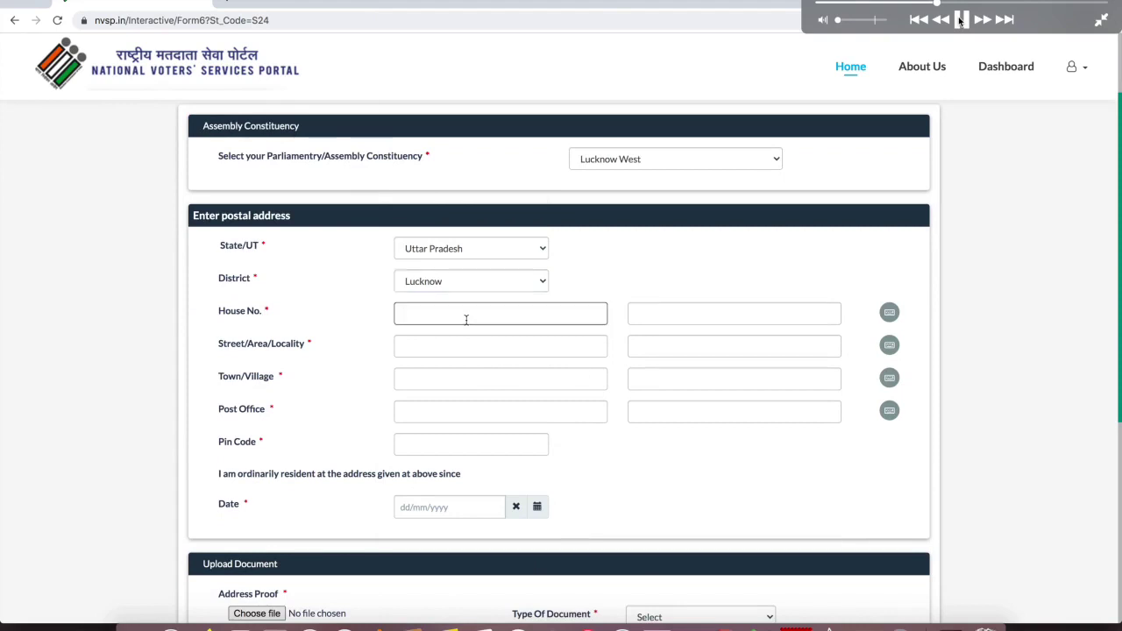
pyautogui.click(960, 19)
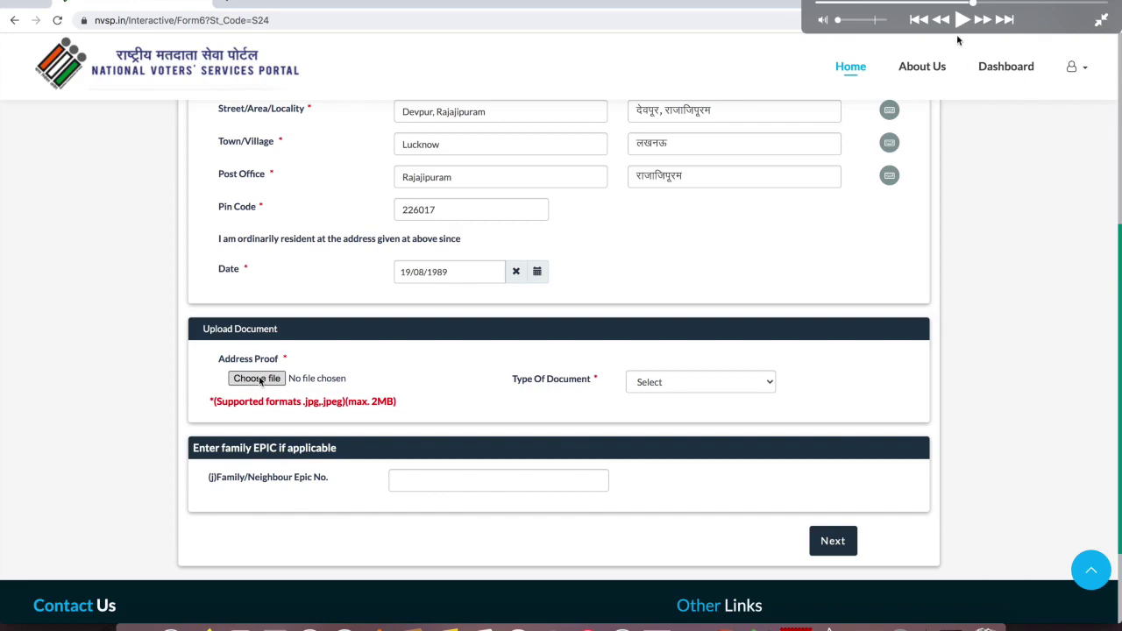
pyautogui.click(981, 4)
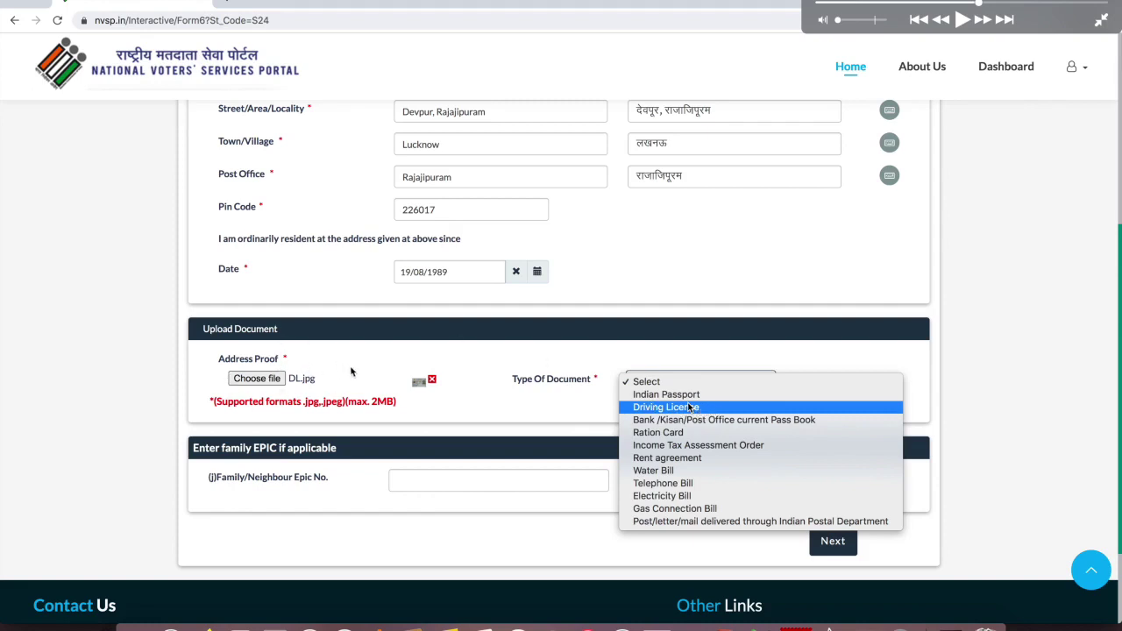
# - Set the address proof's document type to Driving License and proceed to the date of birth section without a family EPIC number
pyautogui.click(688, 407)
pyautogui.scroll(-2, 526, 394)
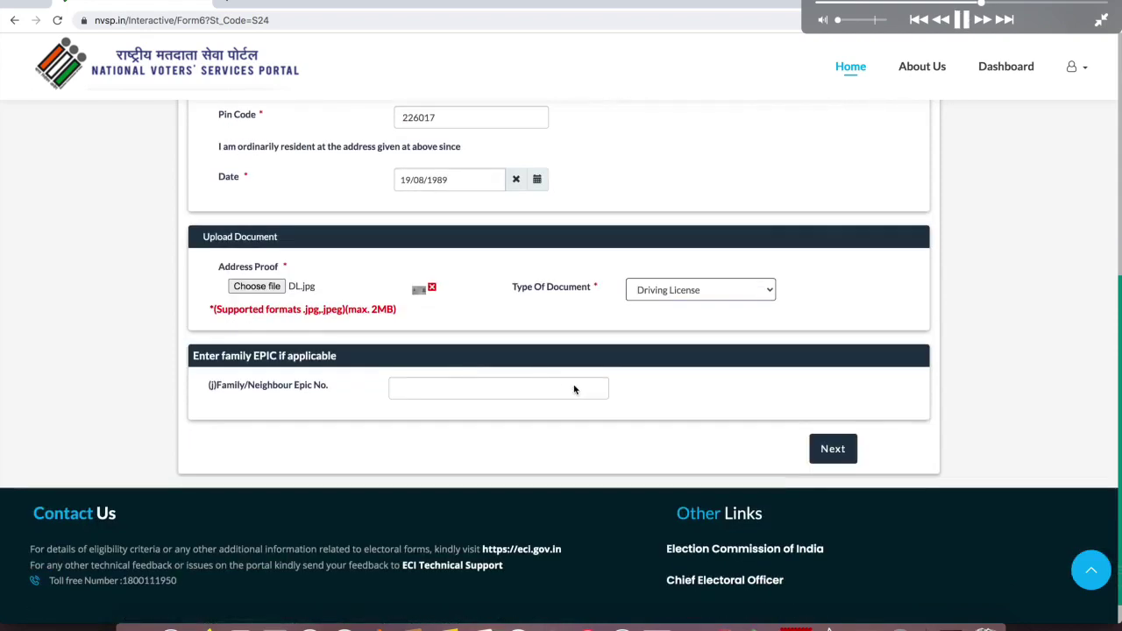
pyautogui.click(444, 394)
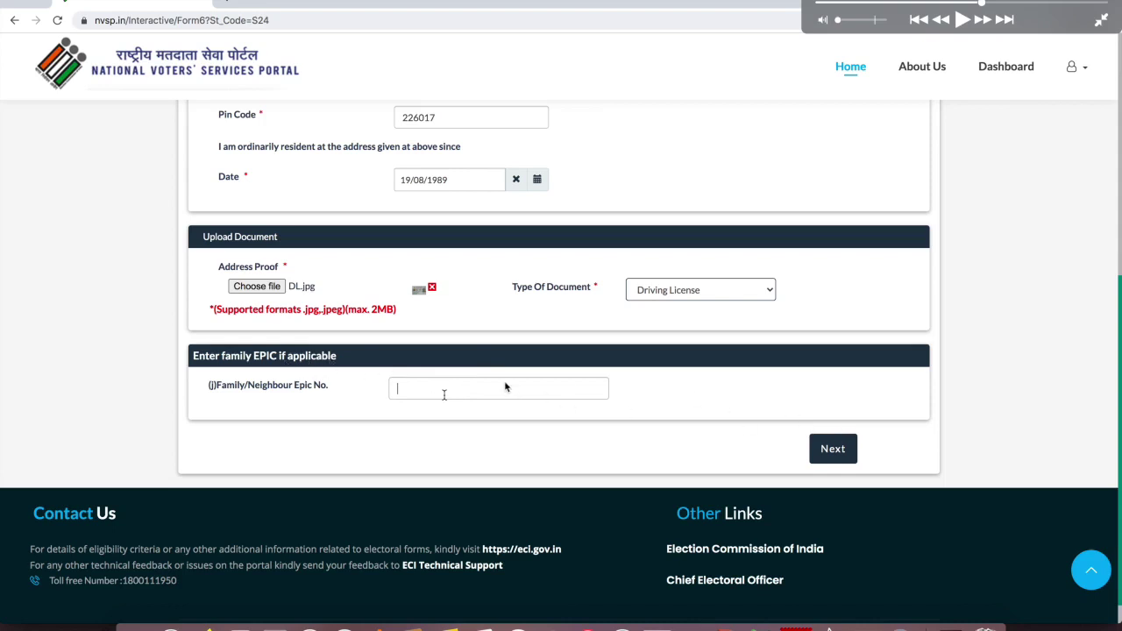
pyautogui.click(831, 452)
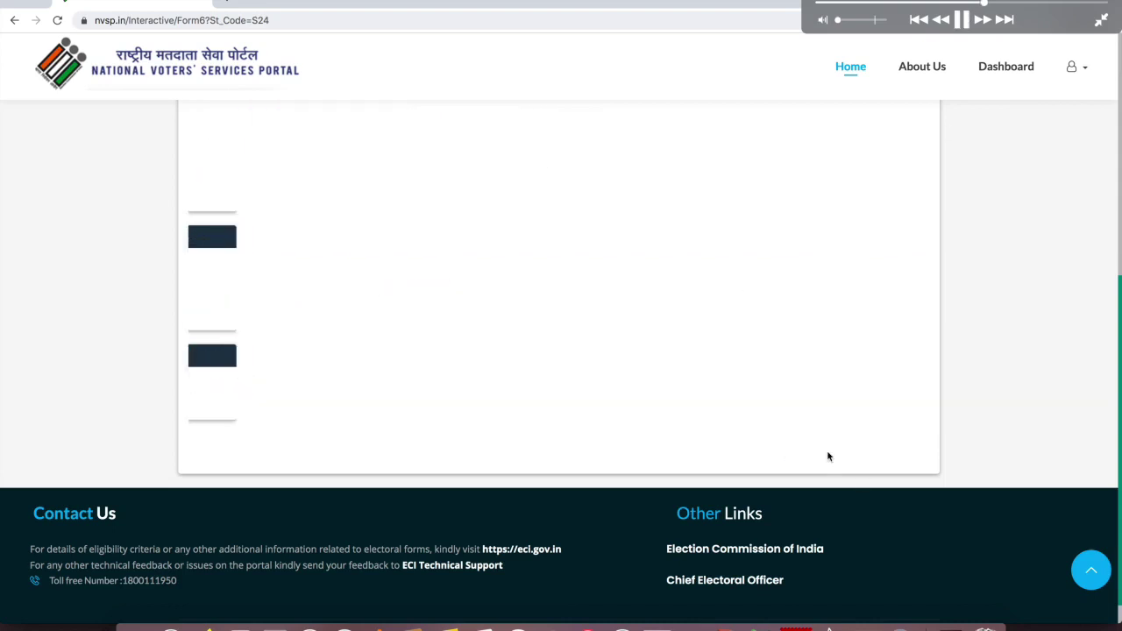
pyautogui.click(961, 20)
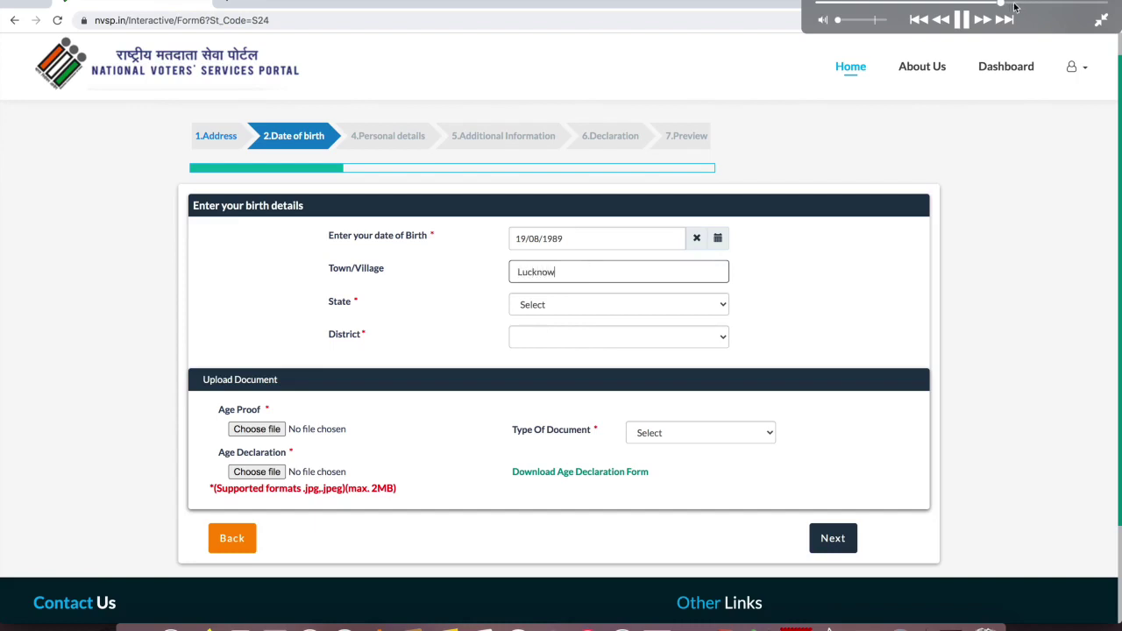
pyautogui.press('space')
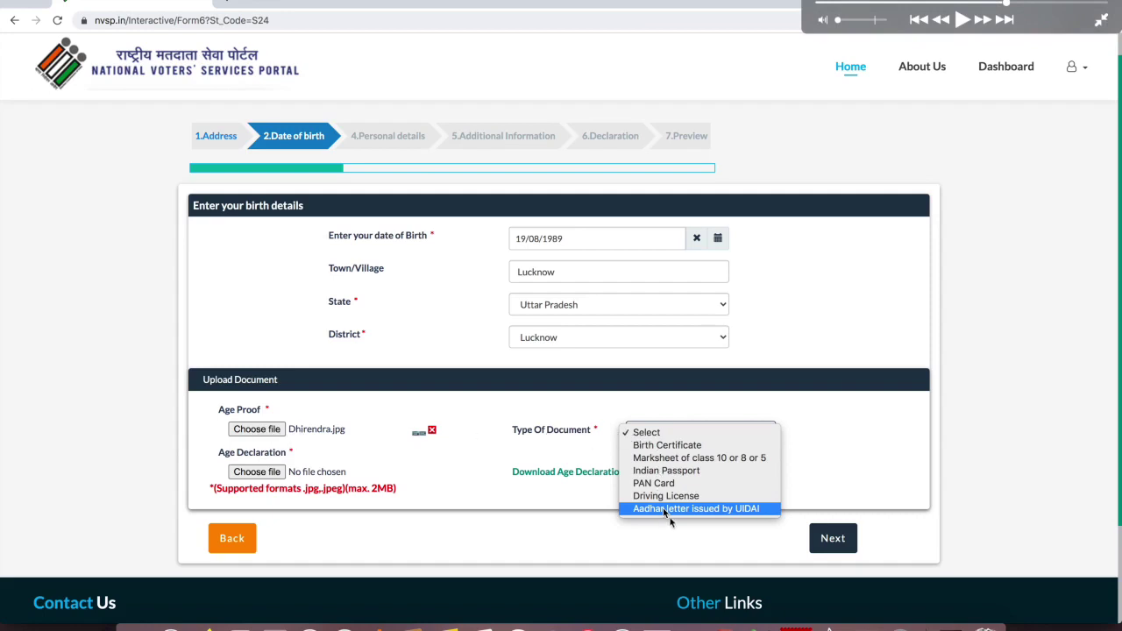
pyautogui.press('space')
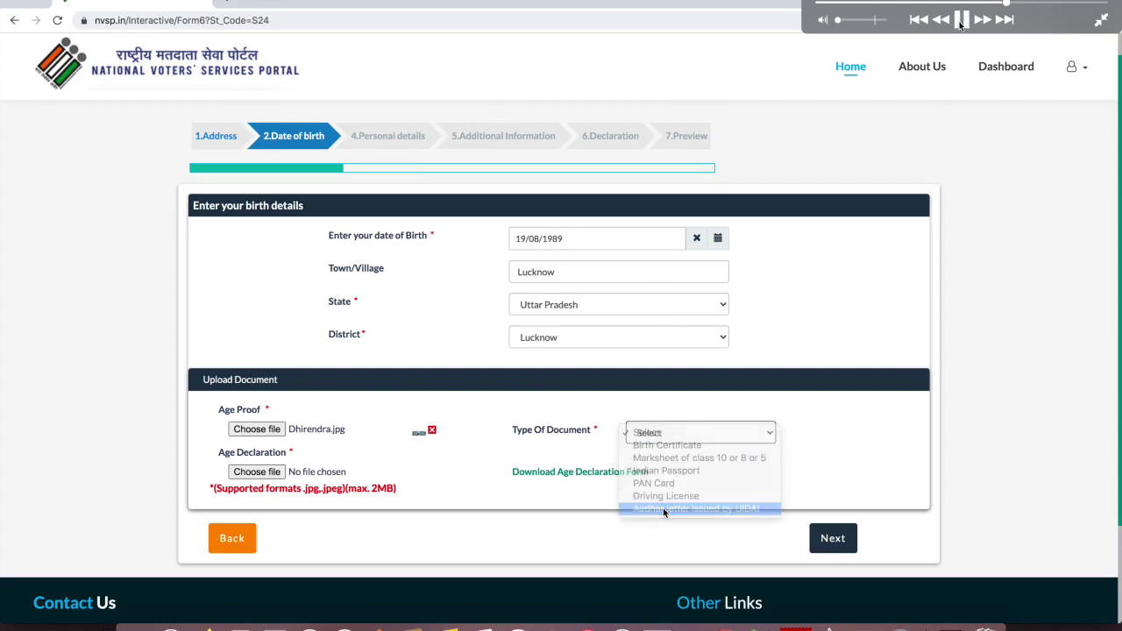
pyautogui.click(960, 21)
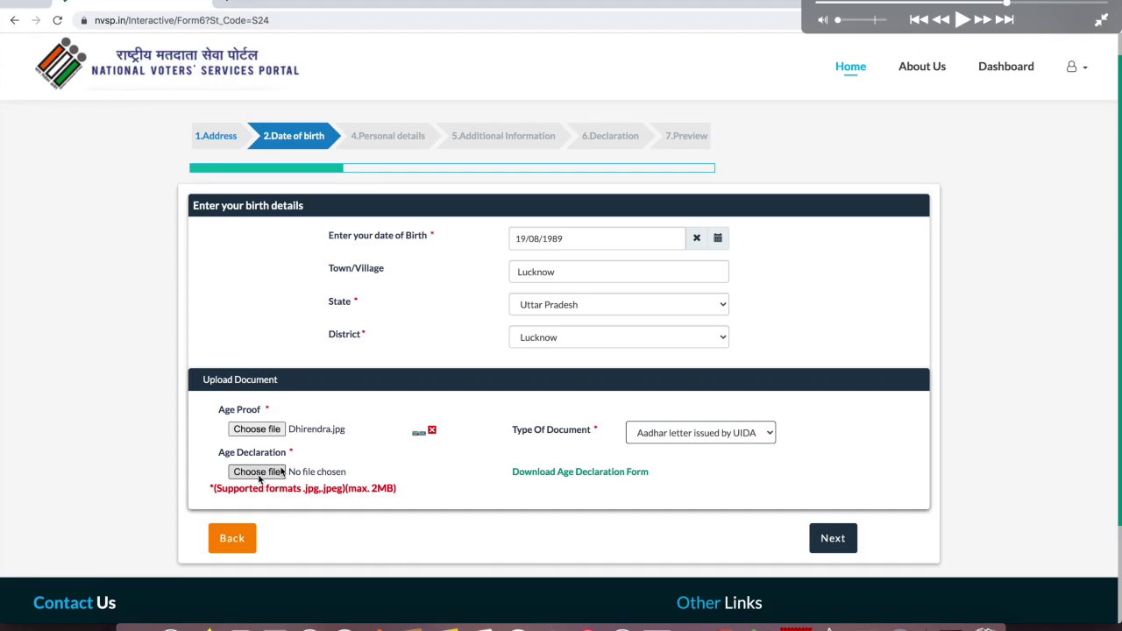
pyautogui.click(963, 20)
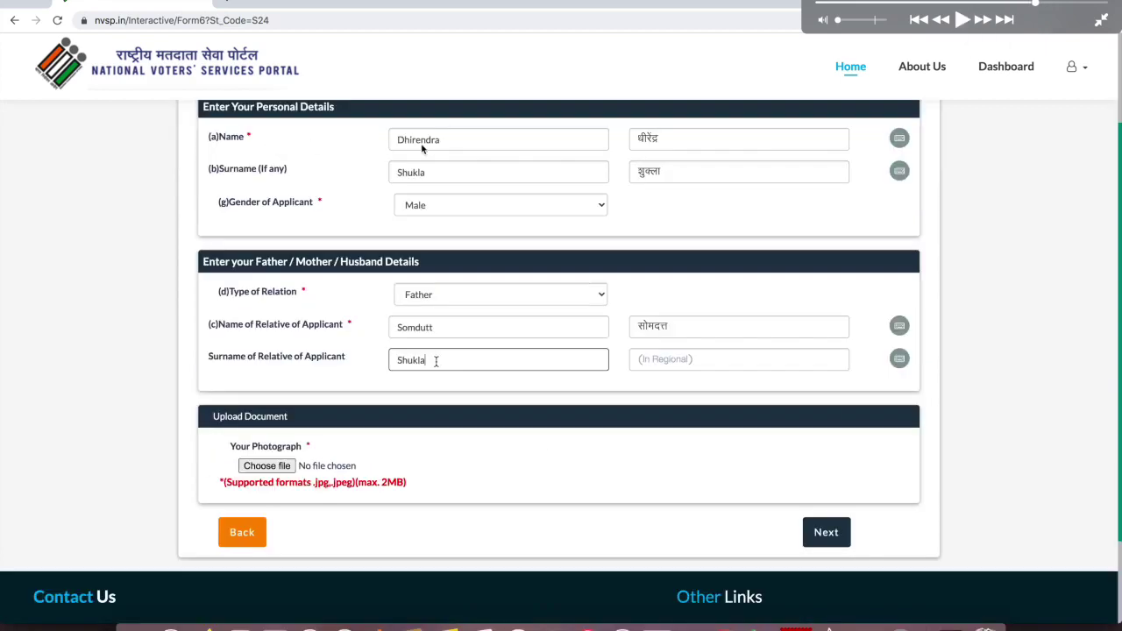
pyautogui.press('space')
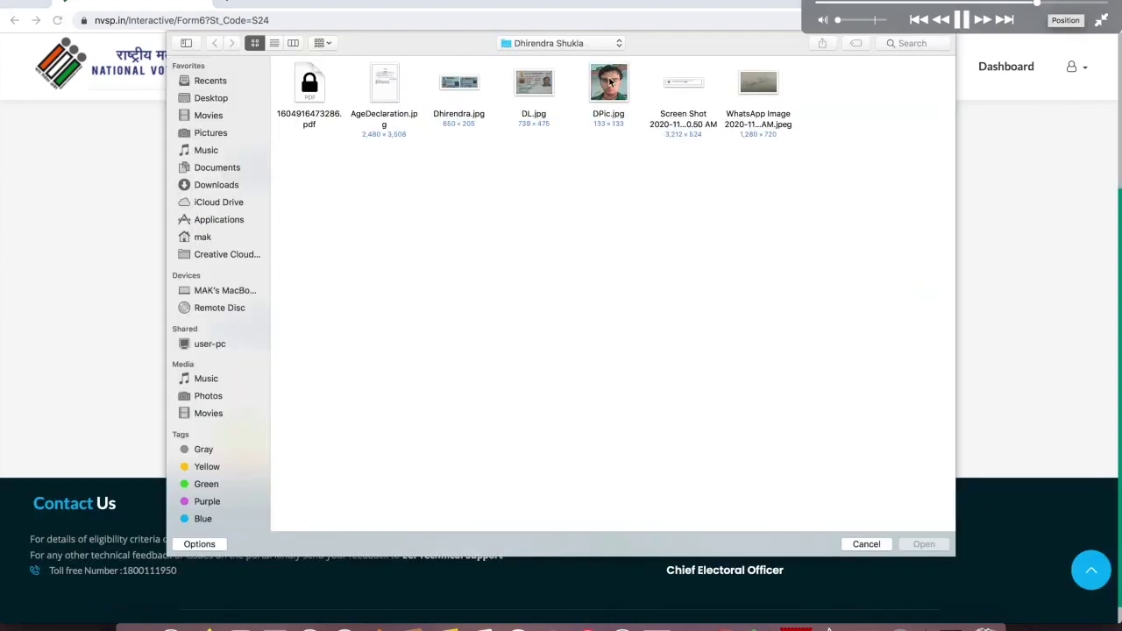
# - Upload DPic.jpg as the applicant's photograph and proceed to the additional information section
pyautogui.doubleClick(611, 81)
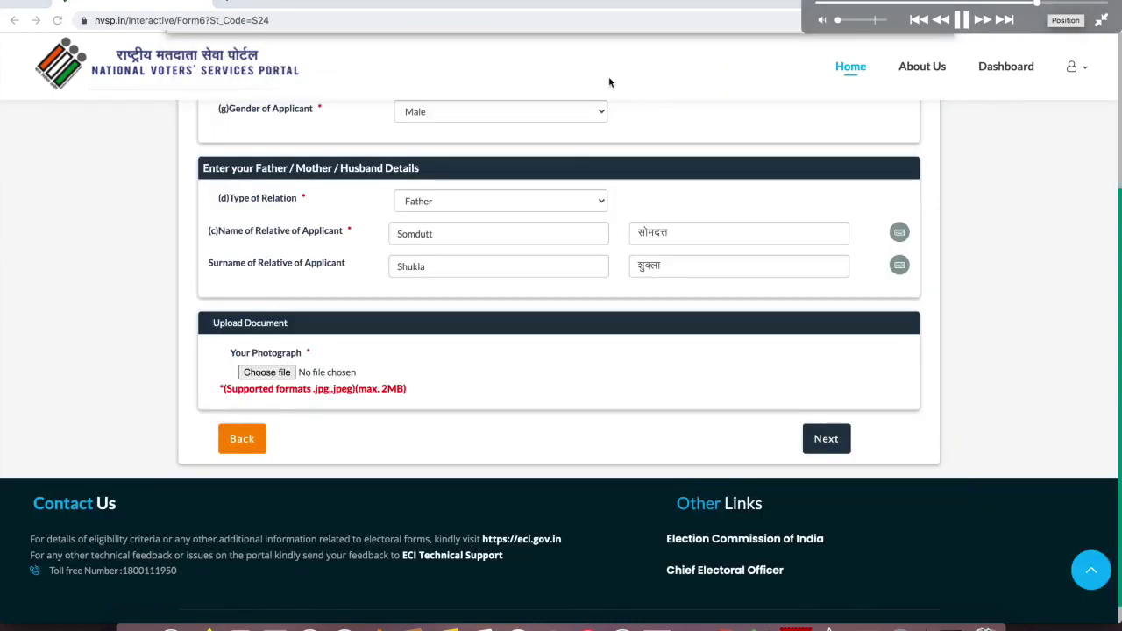
pyautogui.click(820, 443)
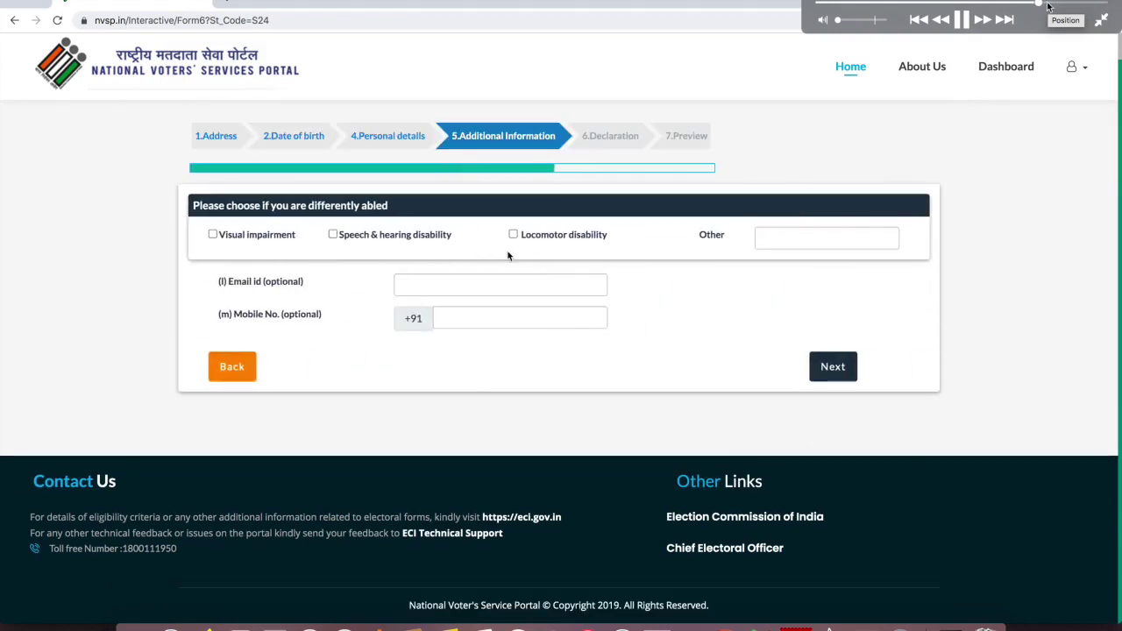
# - Enter the applicant's email address in the optional contact details
pyautogui.write('pd')
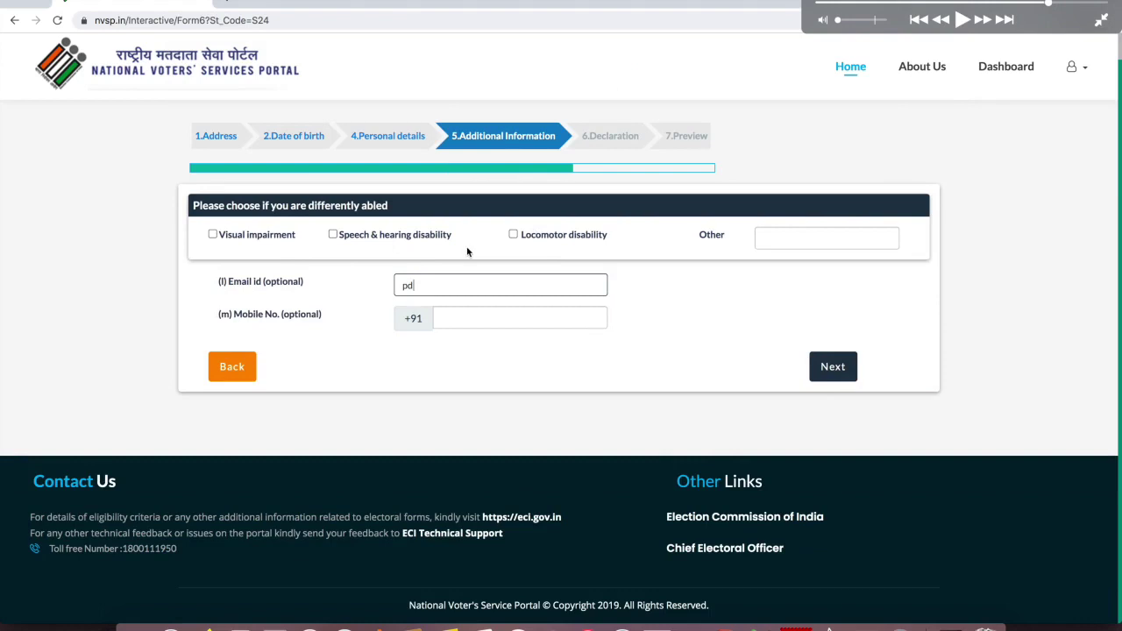